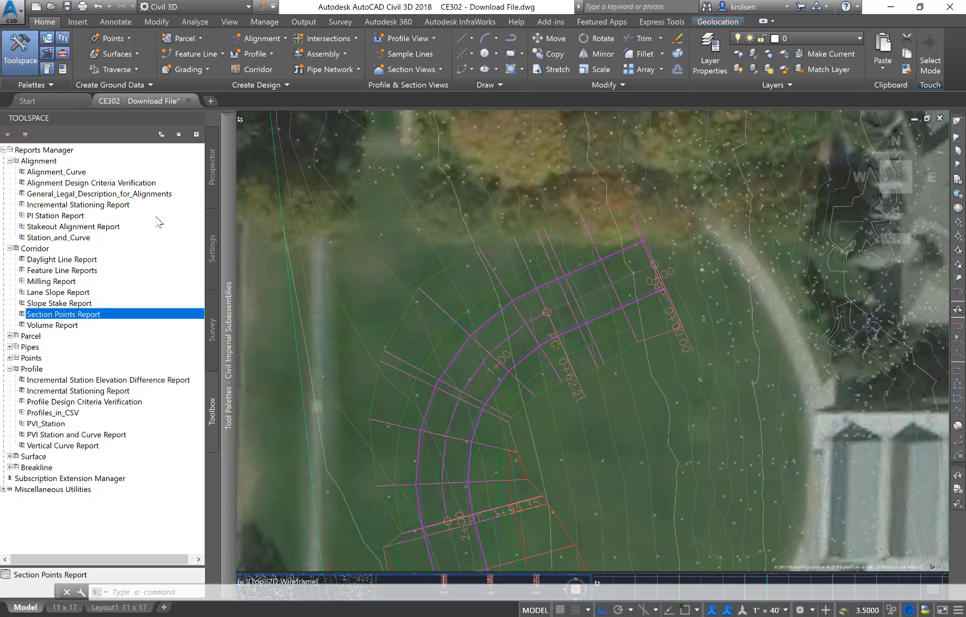
Collapse the Alignments branch in the drawing's object tree and return to the list of reports.
left_click(210, 174)
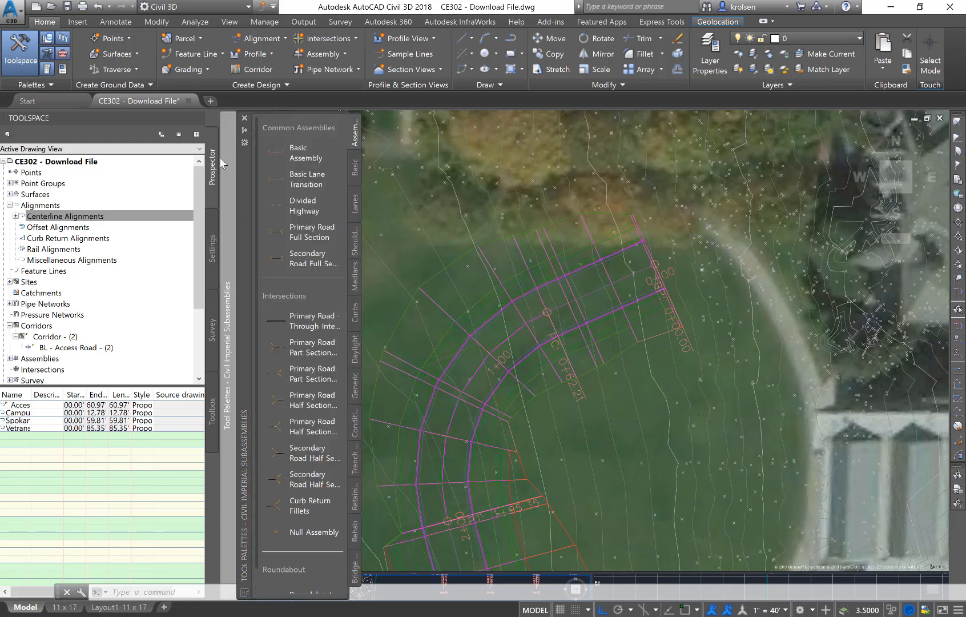
left_click(42, 212)
left_click(9, 205)
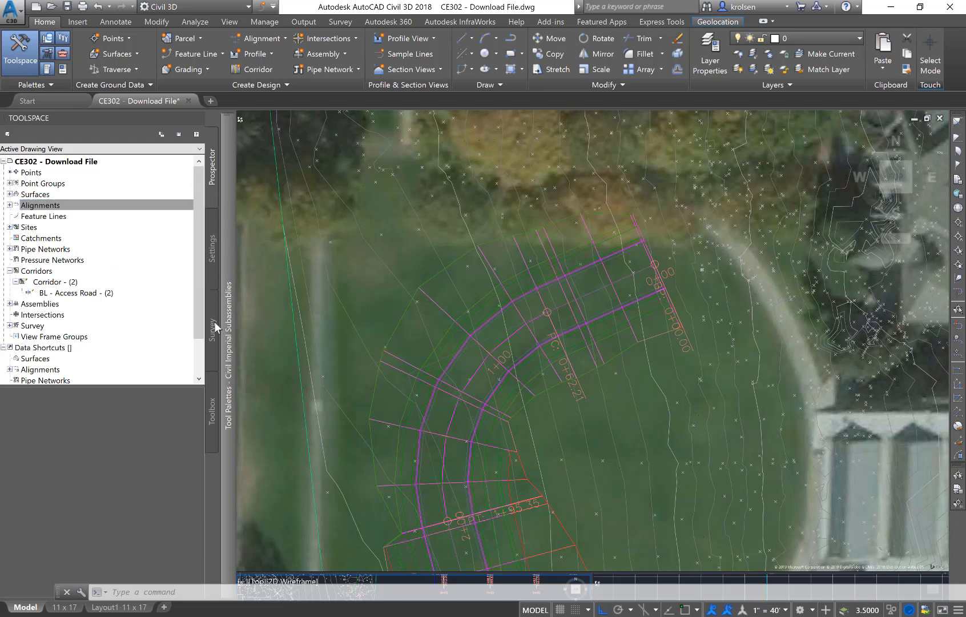
left_click(213, 420)
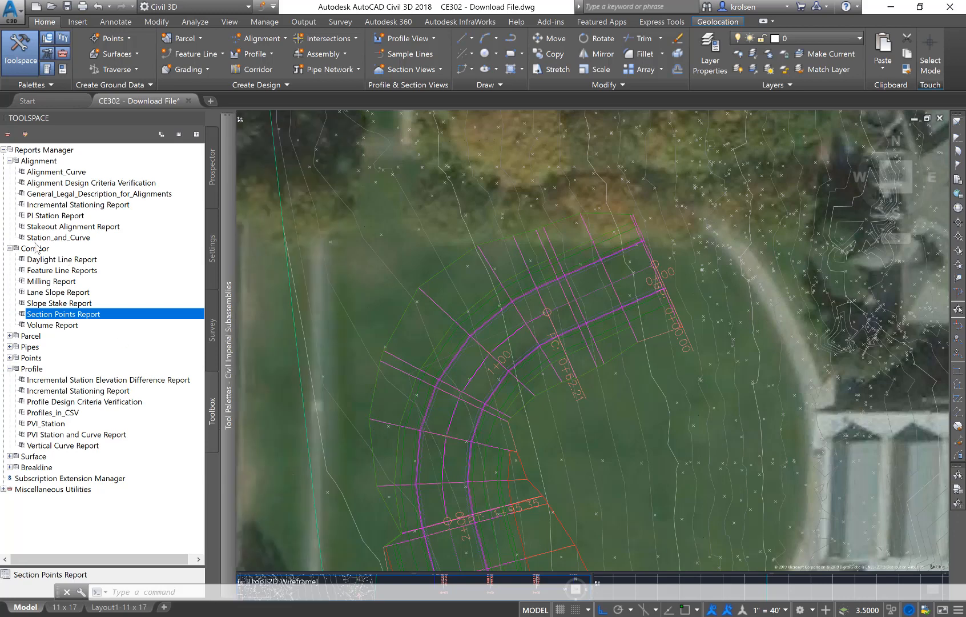
Execute the corridor Section Points Report and move its settings dialog clear of the report list.
left_click(37, 303)
left_click(56, 315)
left_click(54, 304)
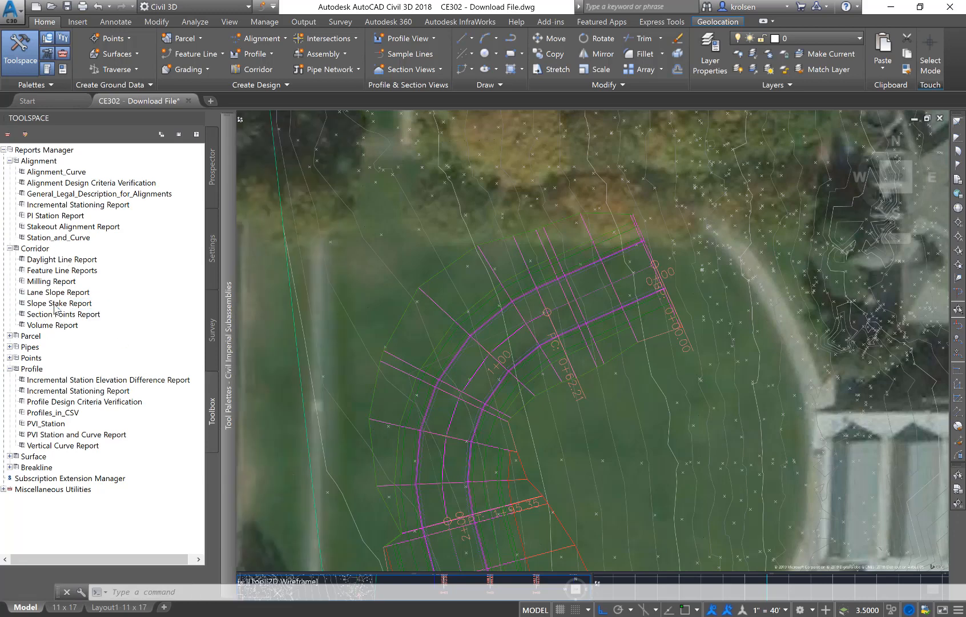
left_click(55, 305)
left_click(53, 315)
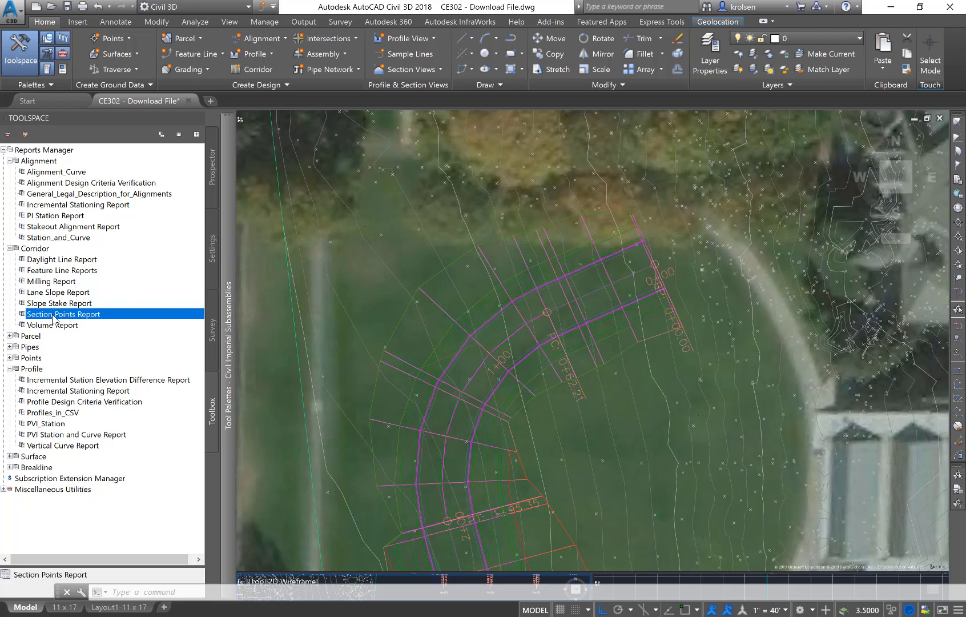
right_click(53, 317)
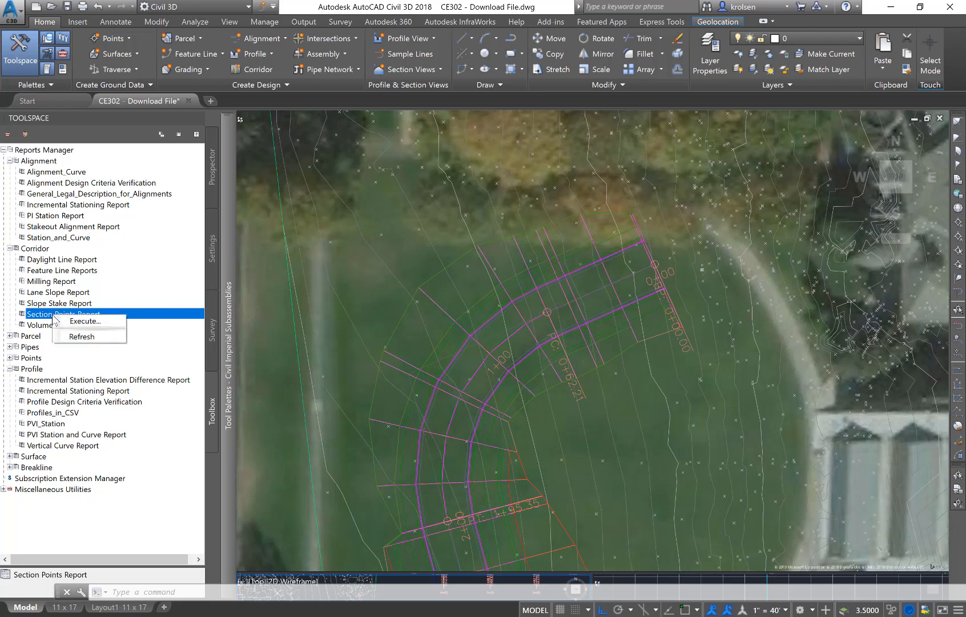
left_click(90, 321)
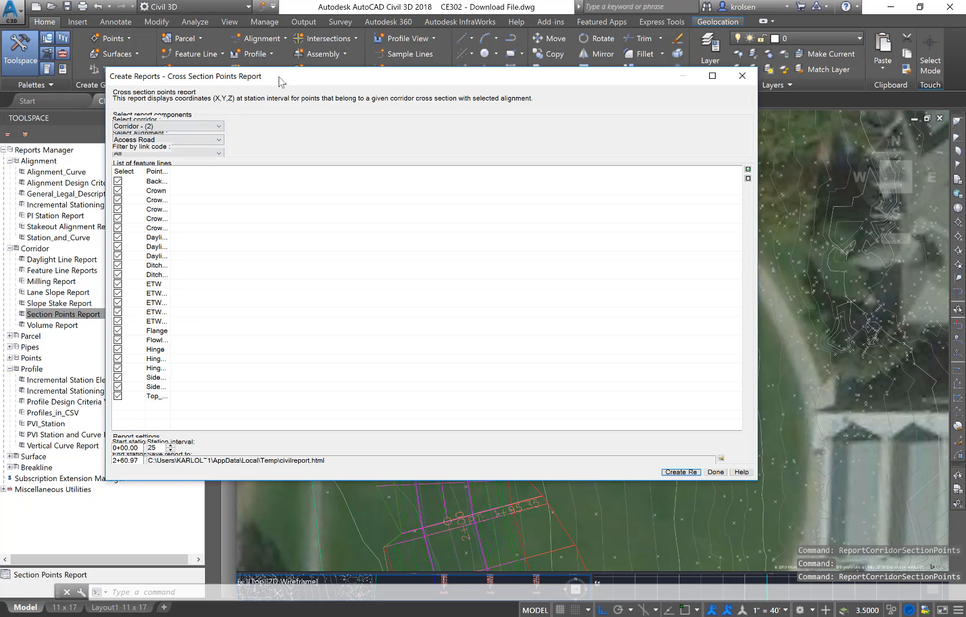
left_click_drag(280, 82, 399, 138)
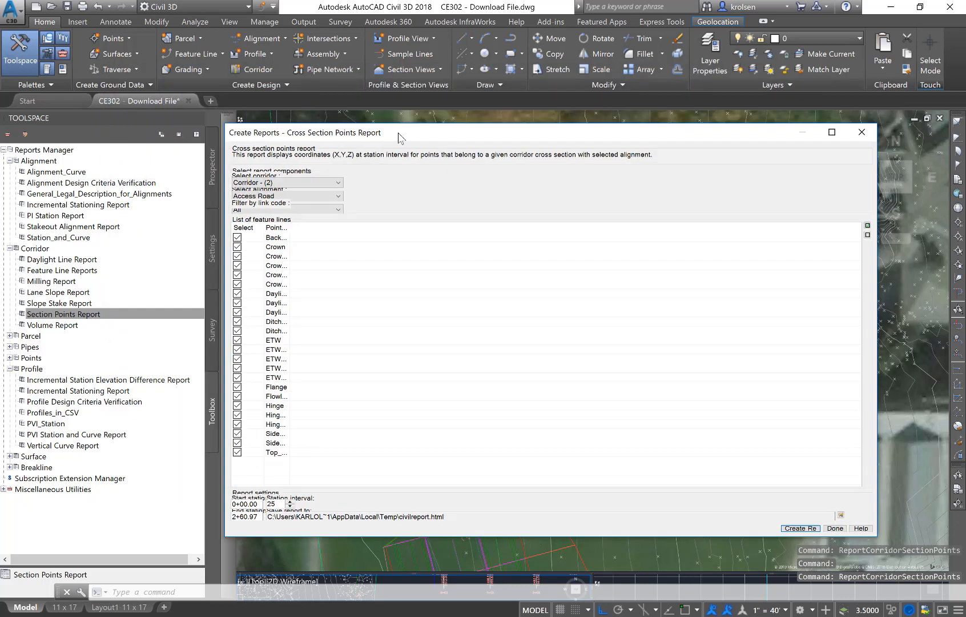
Keep Corridor - (2), the Access Road alignment and link code filter All, and widen the point codes column to show full names.
left_click(292, 183)
left_click(291, 192)
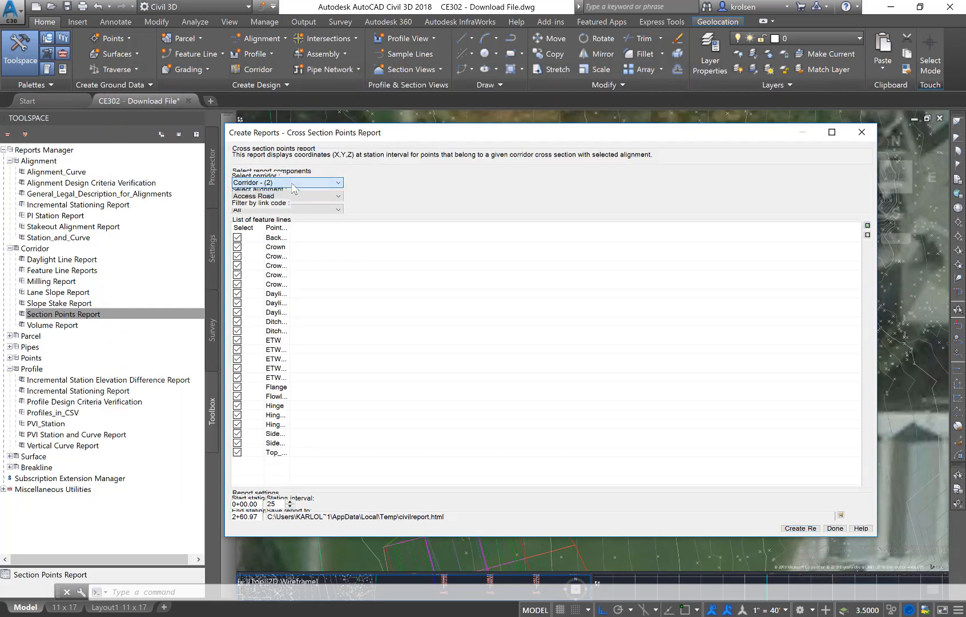
left_click(295, 196)
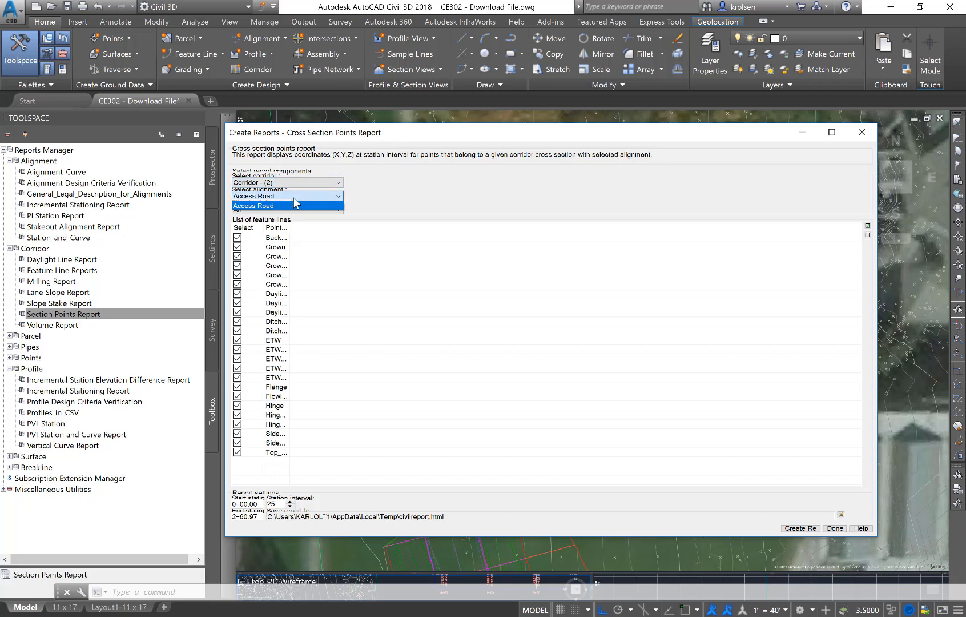
left_click(410, 201)
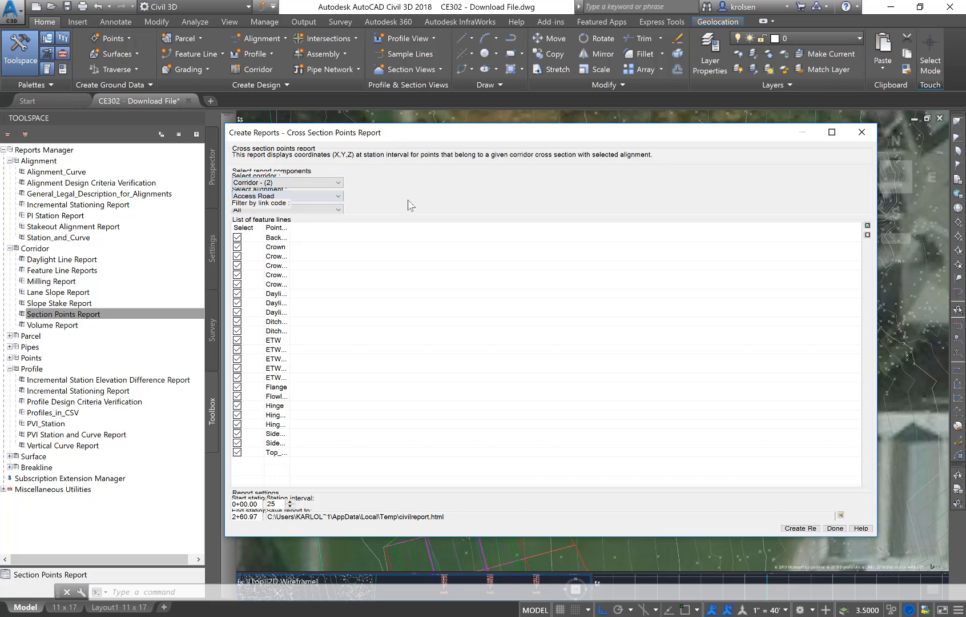
left_click(308, 209)
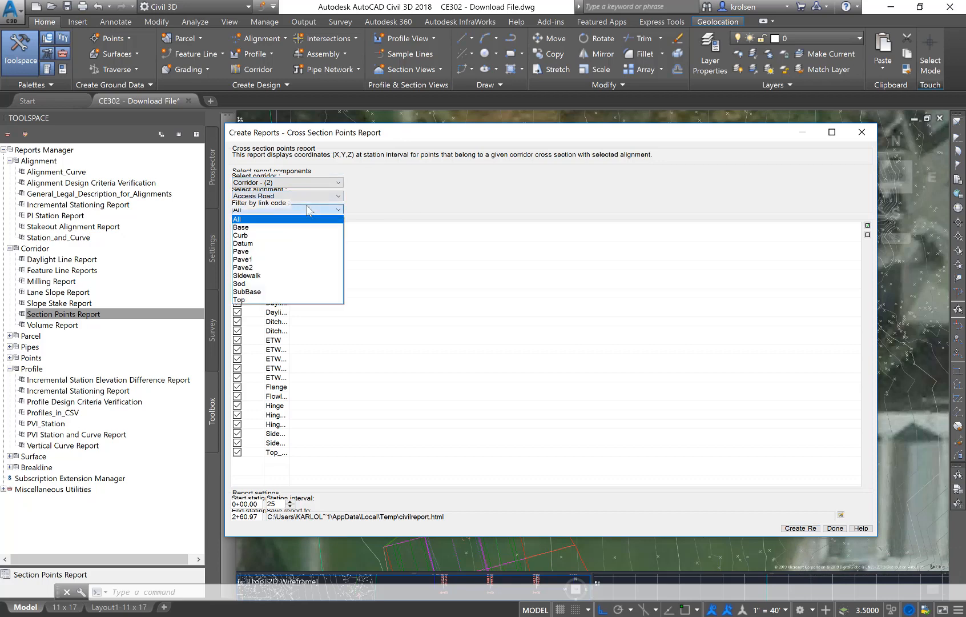
left_click(276, 221)
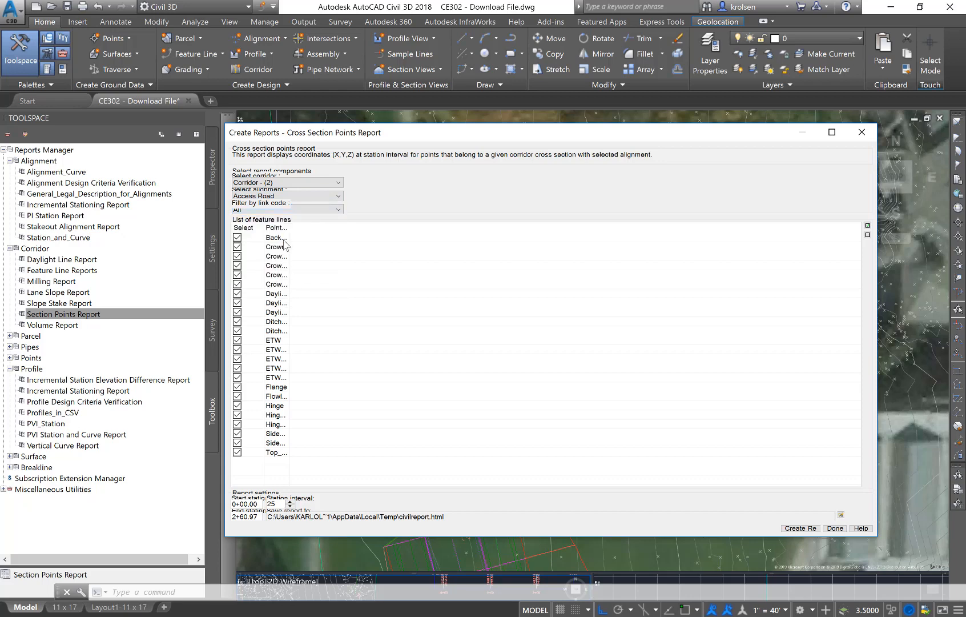
left_click_drag(290, 227, 364, 224)
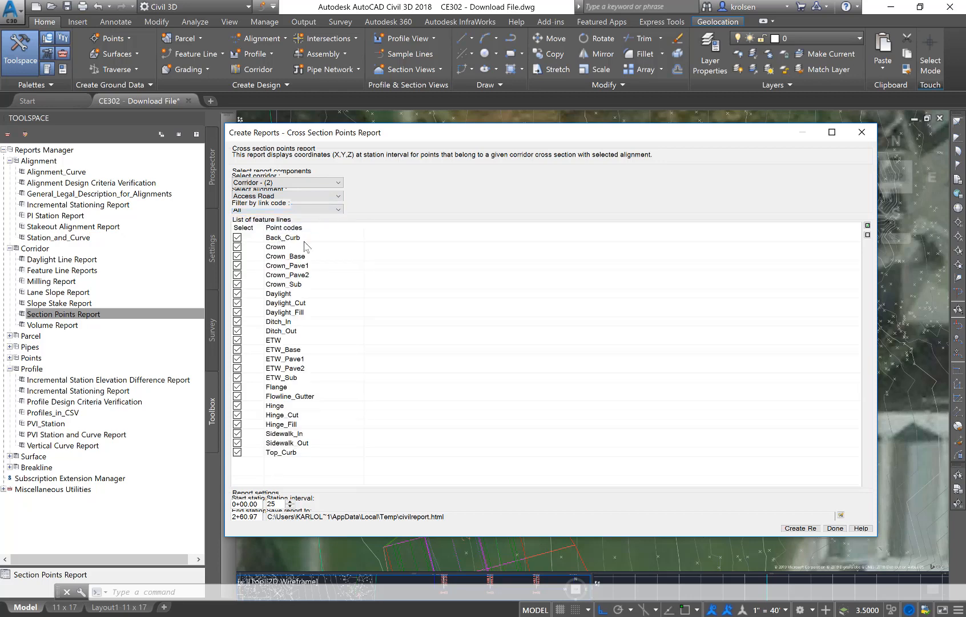
Exclude Crown_Base, Crown_Pave1, ETW_Base, ETW_Pave1, ETW_Pave2 and ETW_Sub from the point codes, and create the cross section points report.
left_click(237, 255)
left_click(237, 265)
left_click(237, 349)
left_click(237, 359)
left_click(237, 368)
left_click(237, 379)
left_click(797, 529)
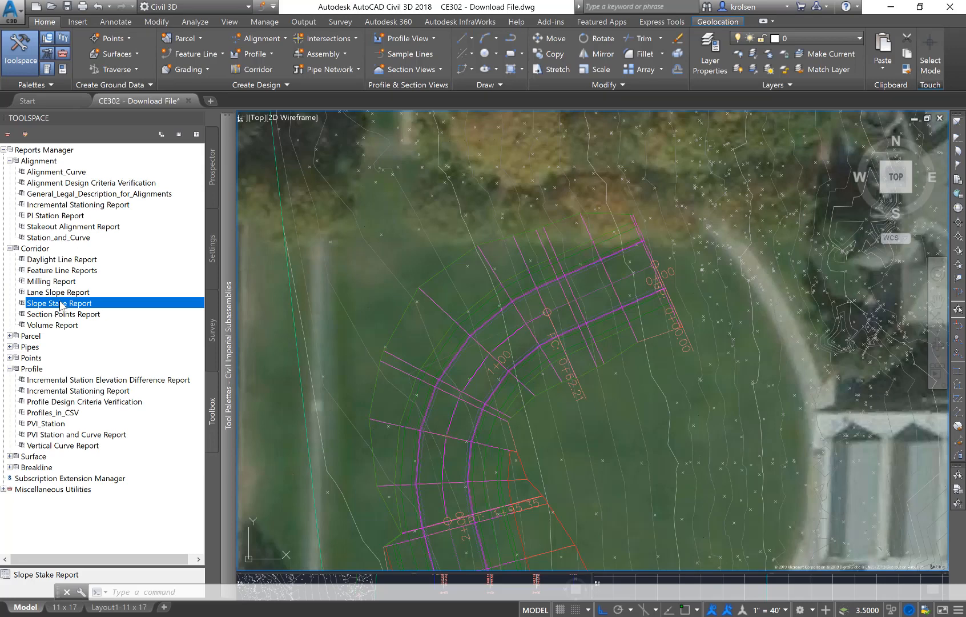
Try to run the corridor Slope Stake Report.
double_click(61, 303)
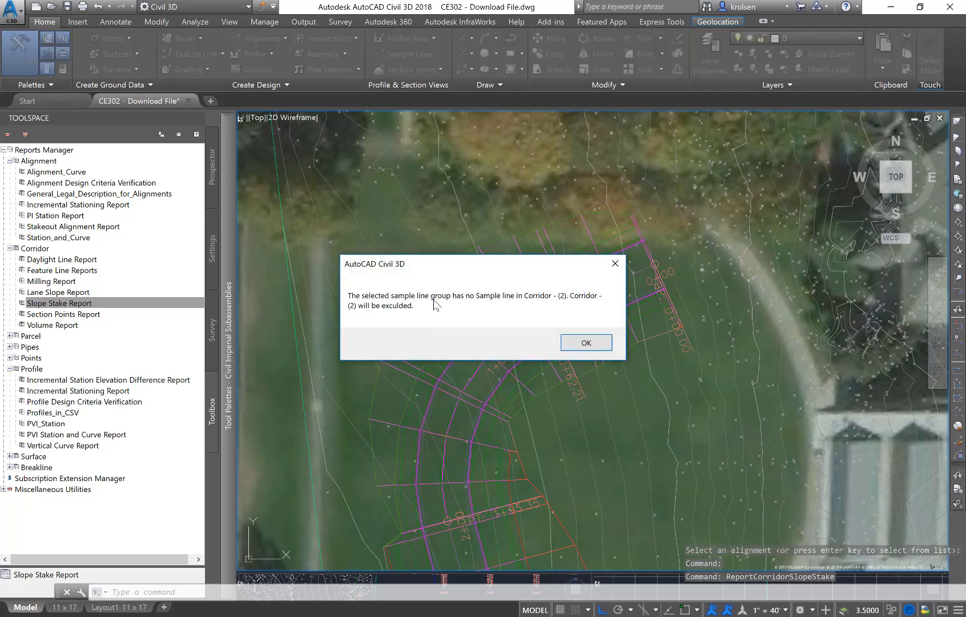
left_click(581, 342)
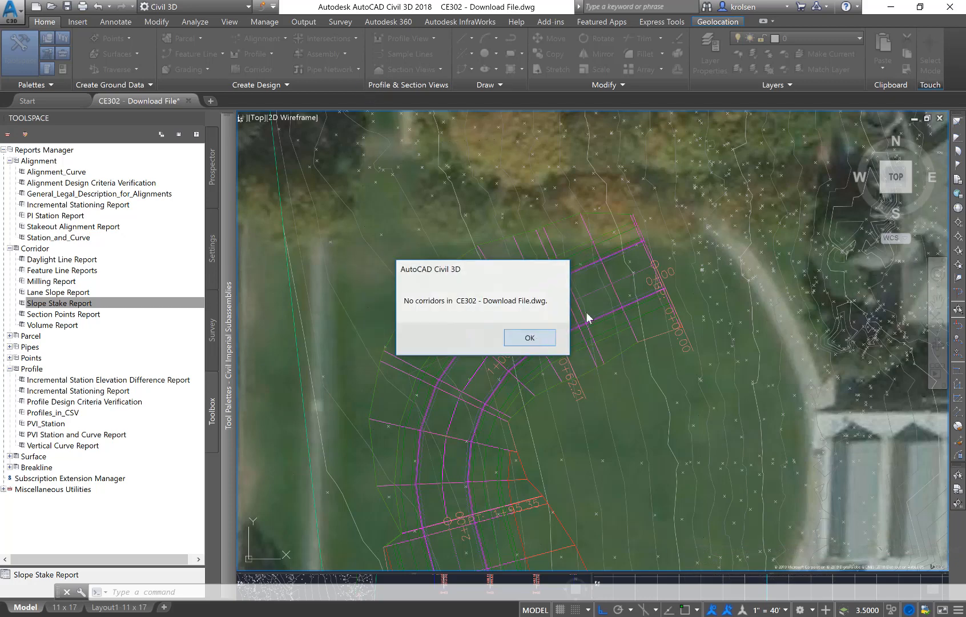
key("Return")
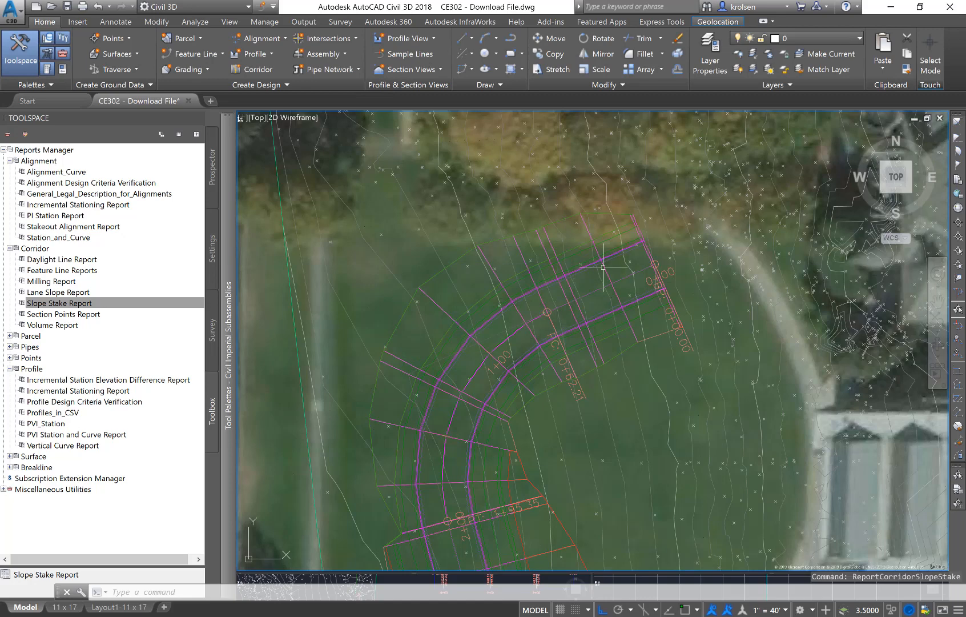
left_click(469, 452)
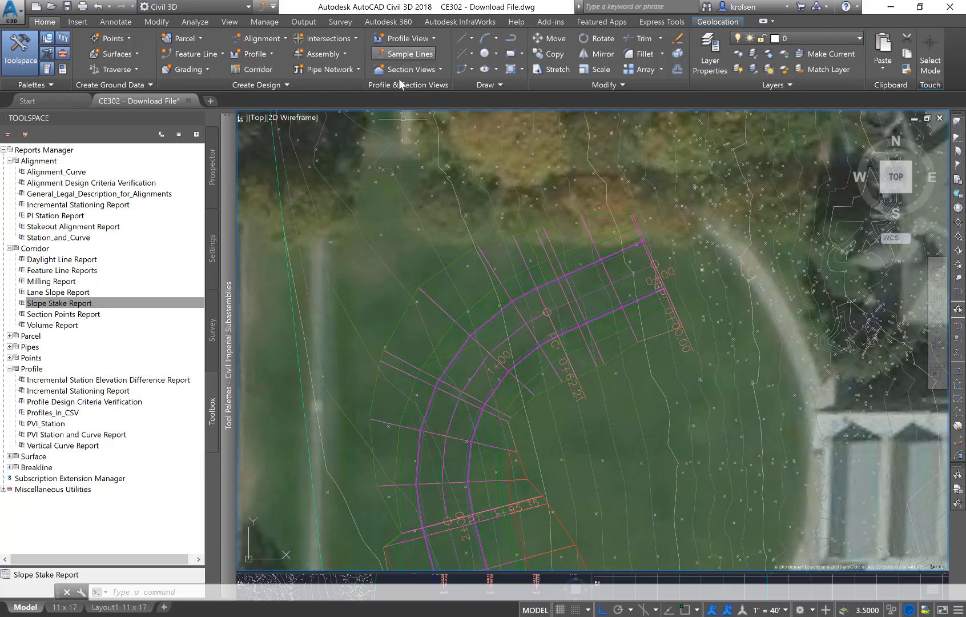
Create sample lines on the Access Road alignment from the Corridor - (2) stations, over the full length with 50-foot left and right swath widths.
left_click(411, 59)
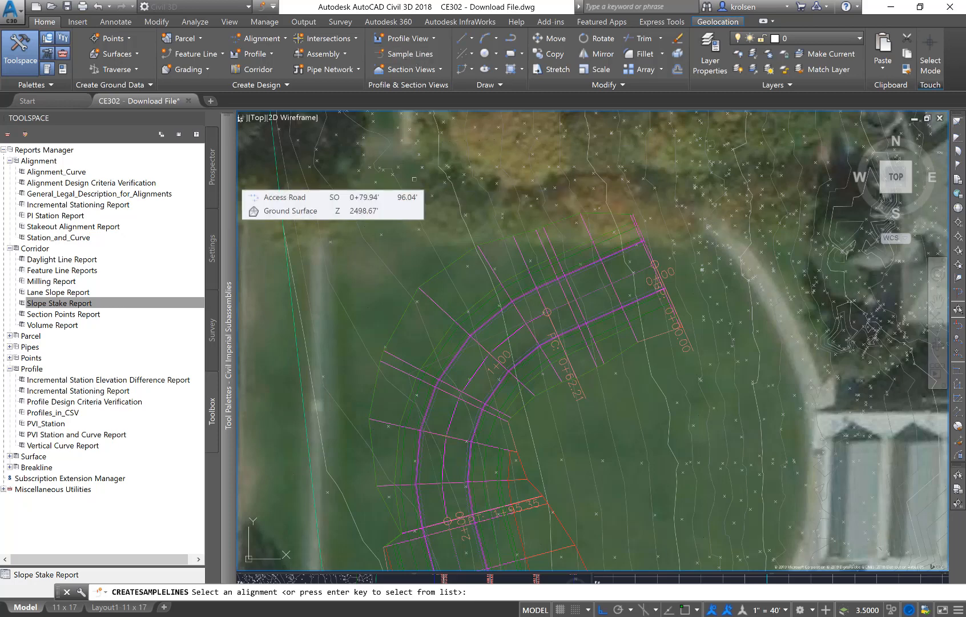
key("Return")
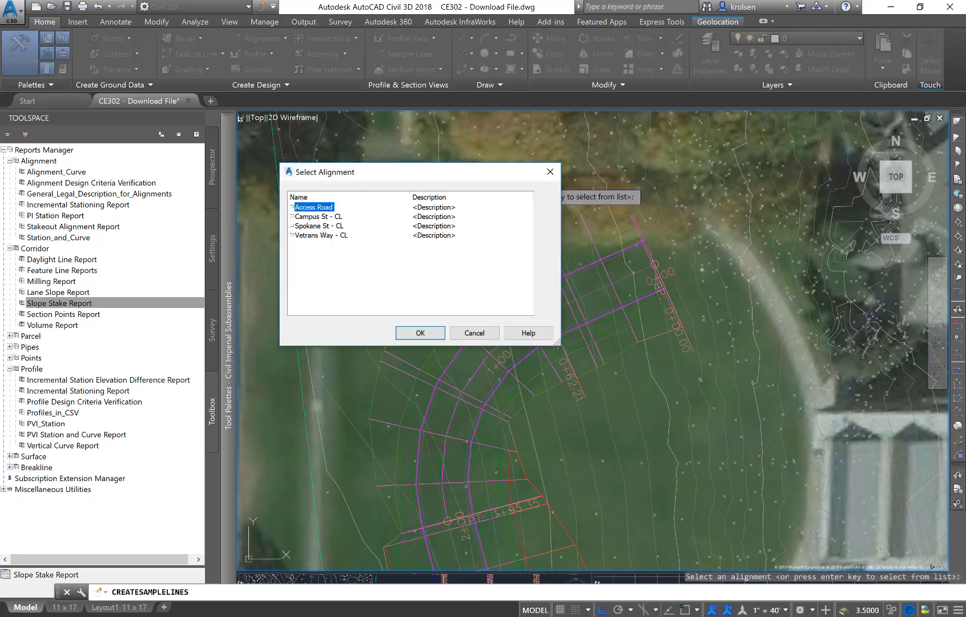
left_click(414, 333)
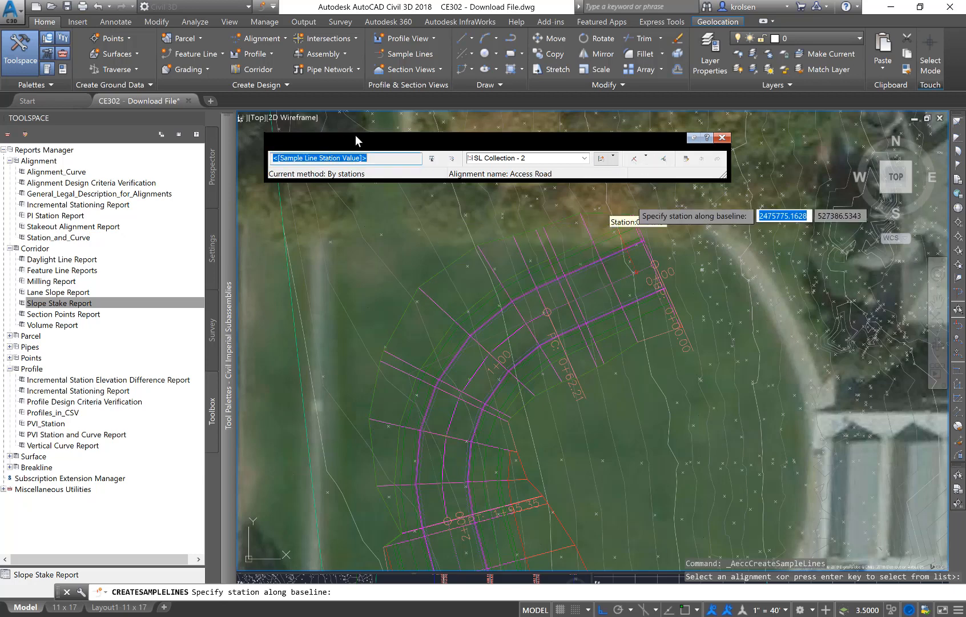
left_click(645, 157)
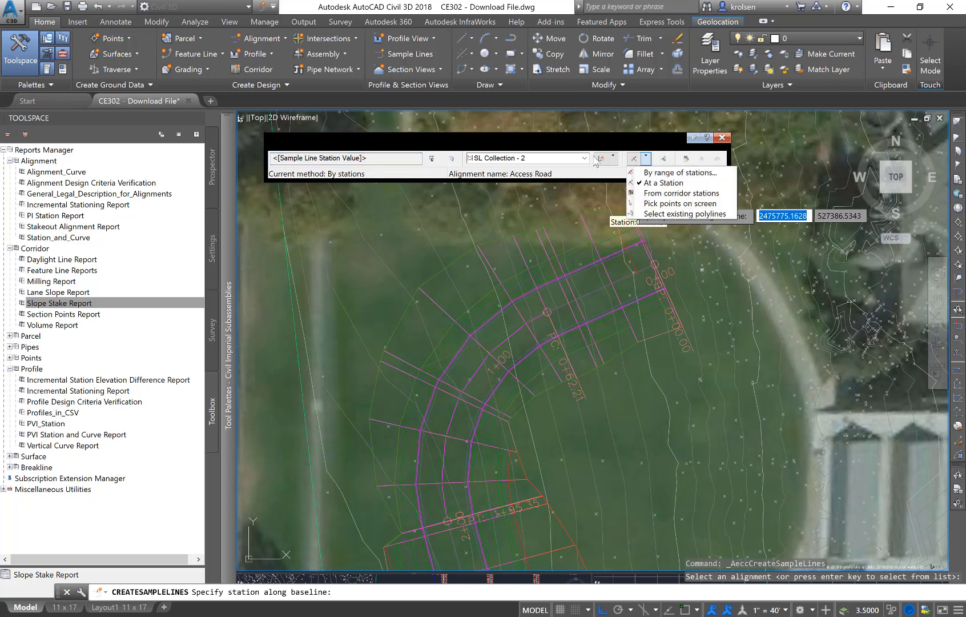
left_click(671, 194)
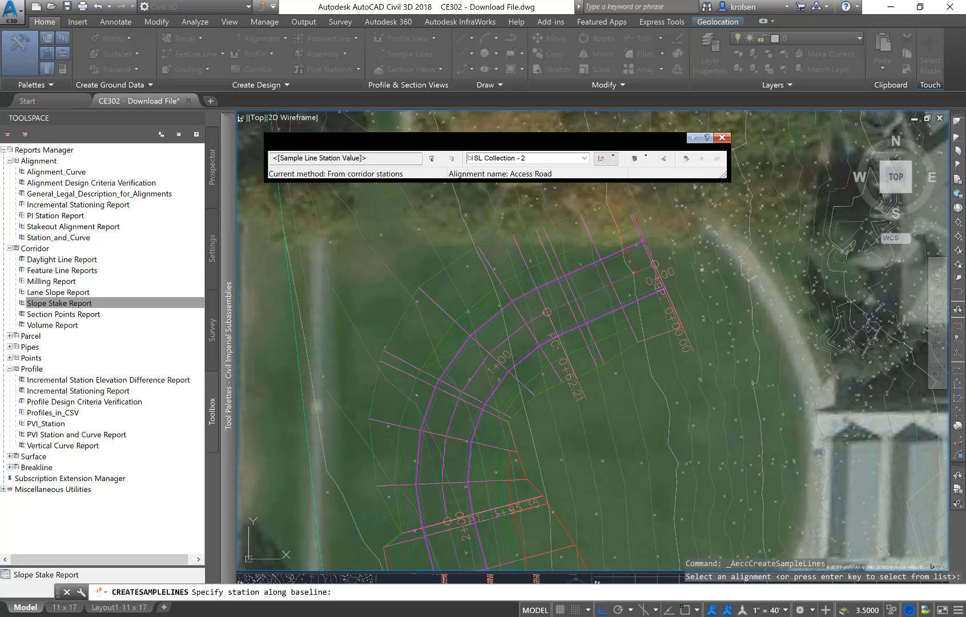
left_click_drag(369, 227, 516, 230)
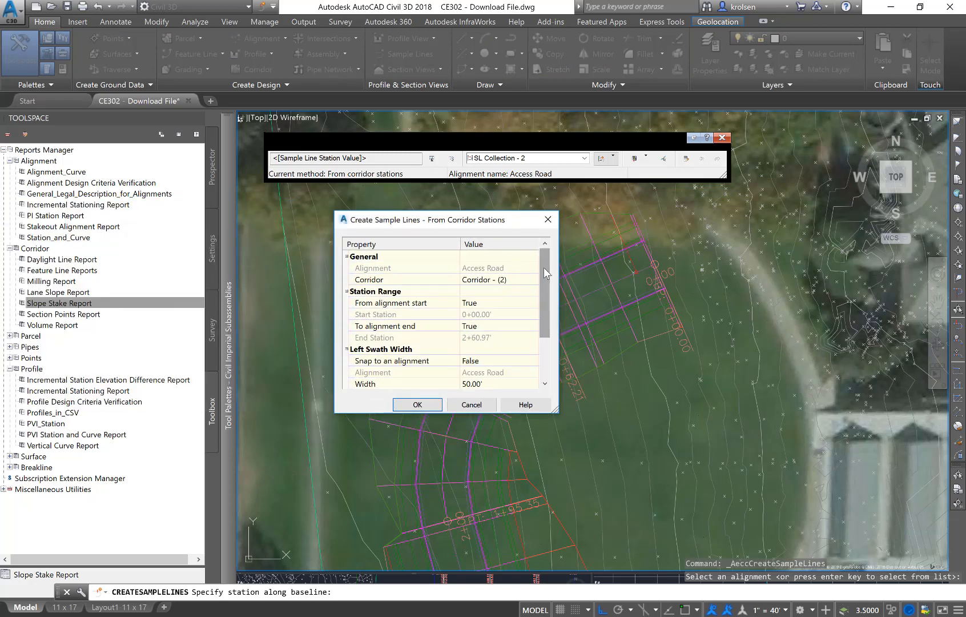
left_click_drag(543, 267, 536, 333)
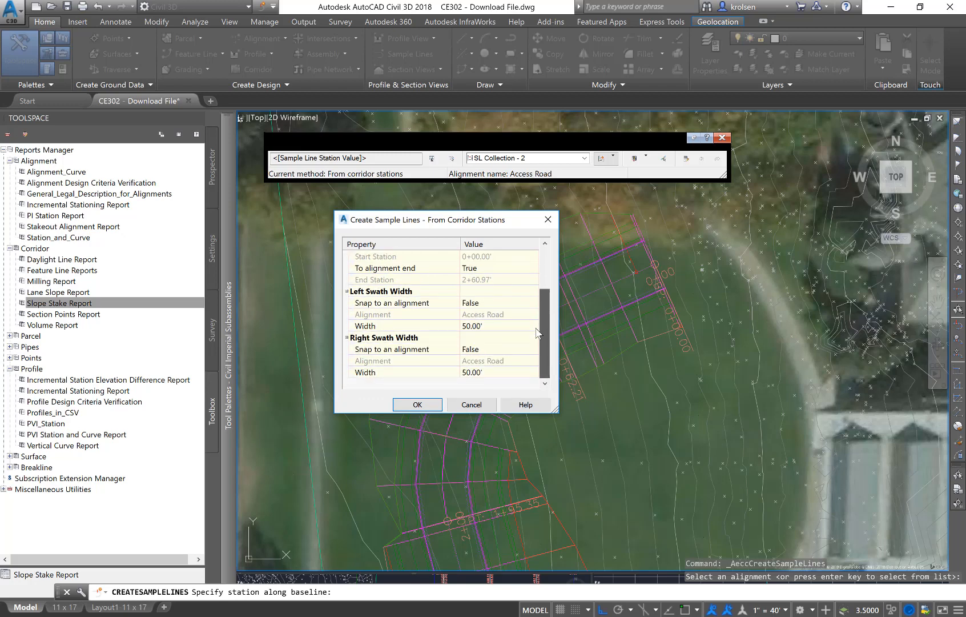
left_click_drag(537, 333, 549, 272)
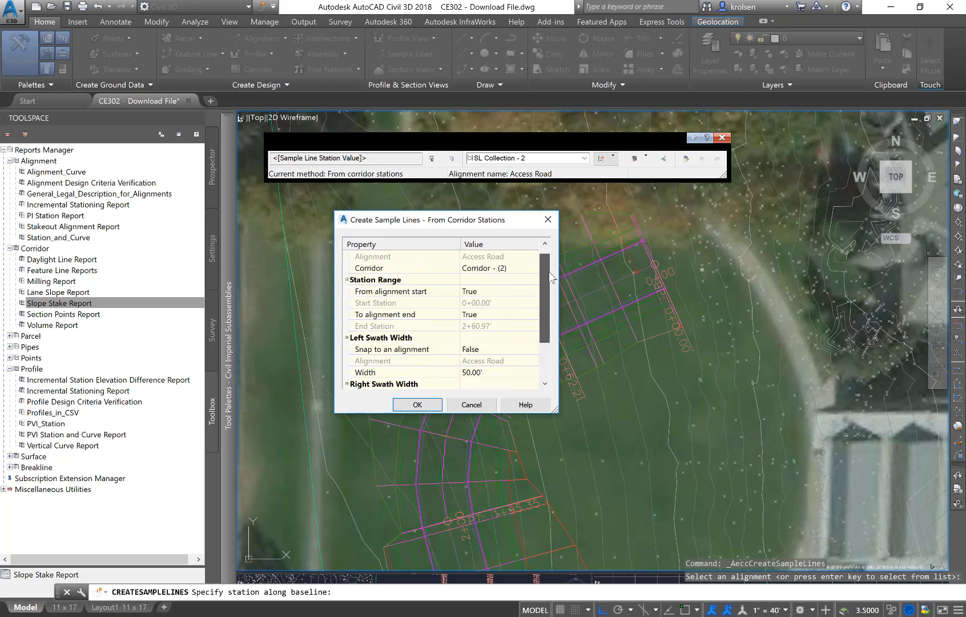
left_click(418, 404)
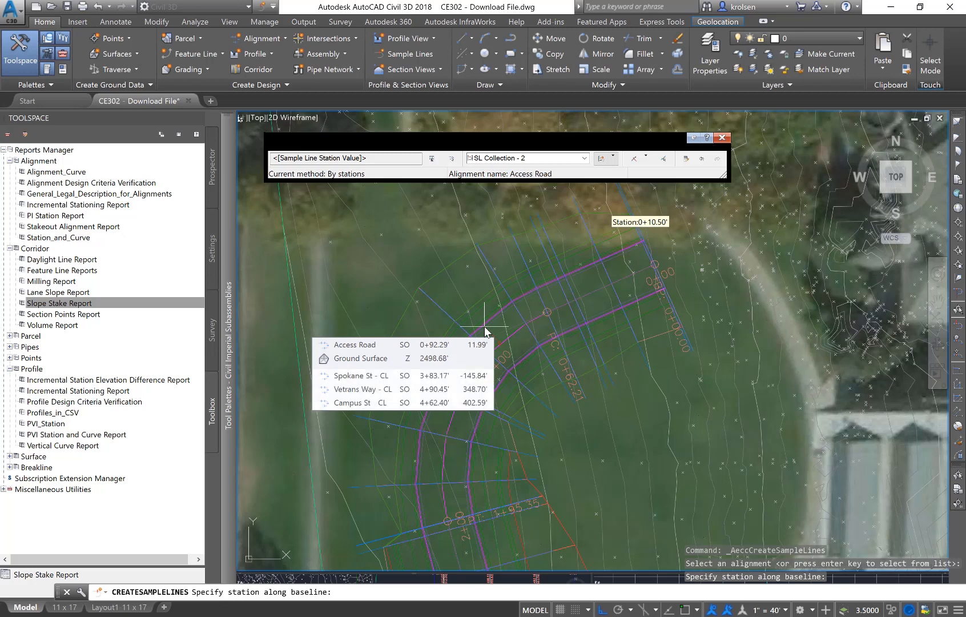
key("Return")
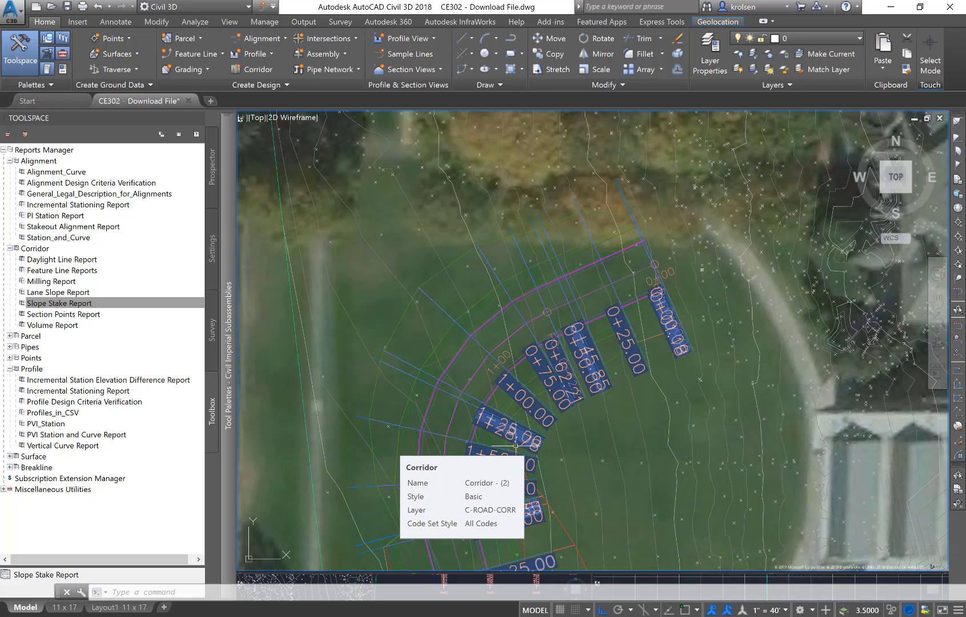
Execute the Slope Stake Report again and try to create it with Corridor - (2), SL Collection - 2 and the Base link, without adding a component.
right_click(73, 305)
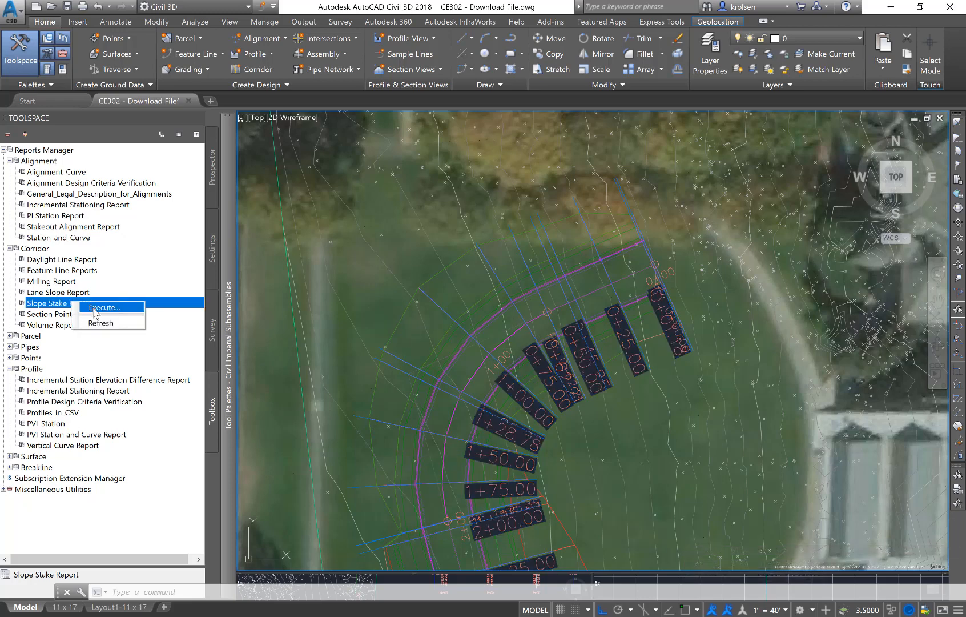
left_click(97, 308)
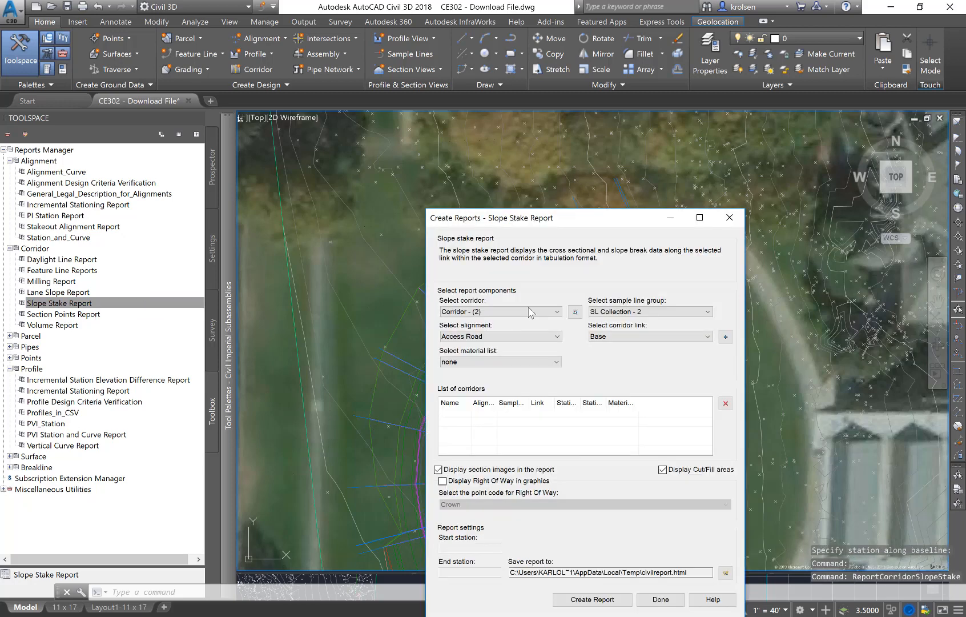
left_click_drag(576, 221, 554, 150)
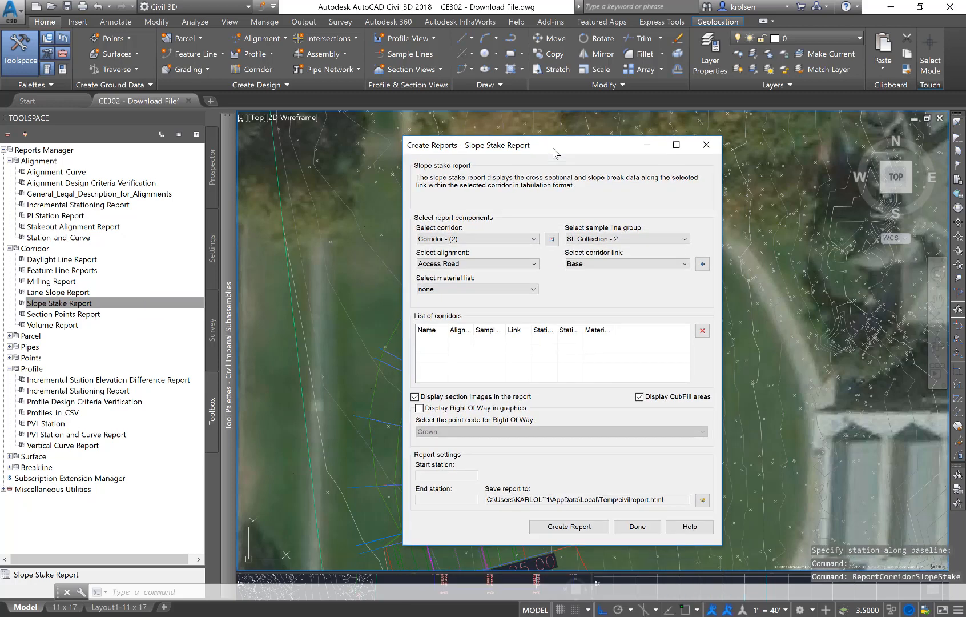
left_click(573, 527)
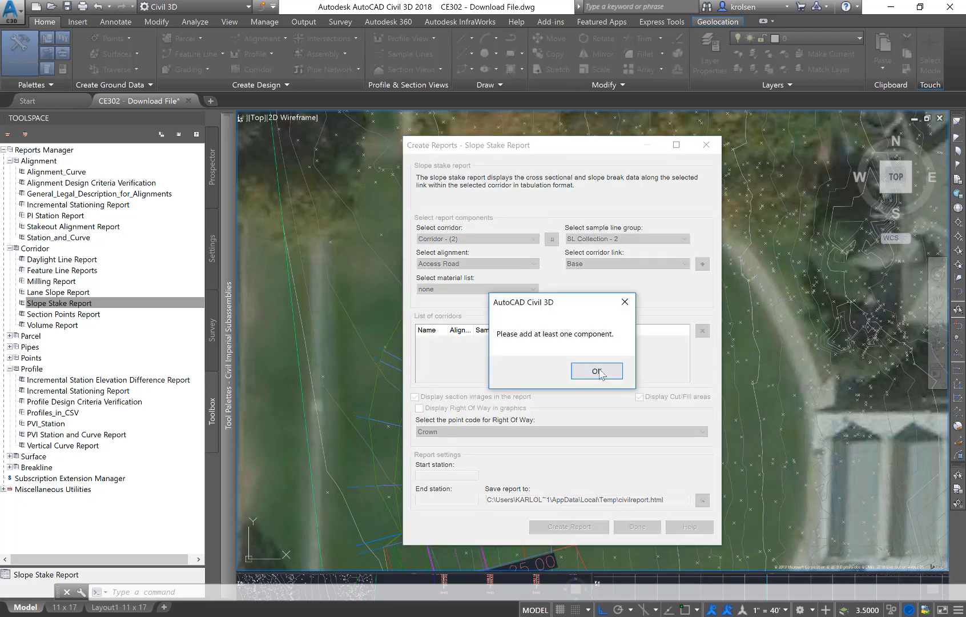
left_click(586, 374)
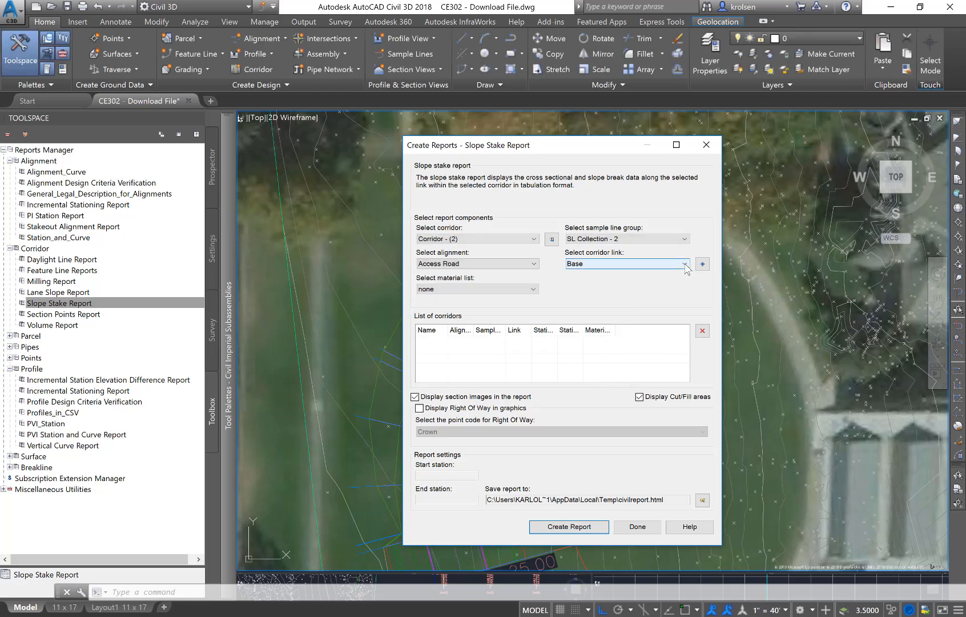
Set the corridor link to Top, add the Access Road component to the list of corridors, and create the slope stake report.
left_click(685, 263)
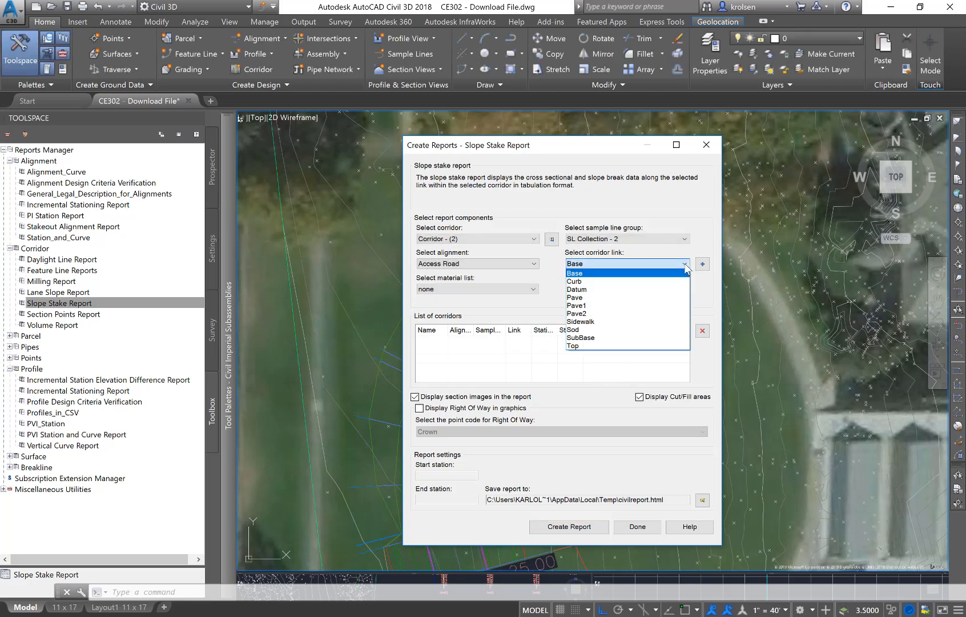
left_click(611, 345)
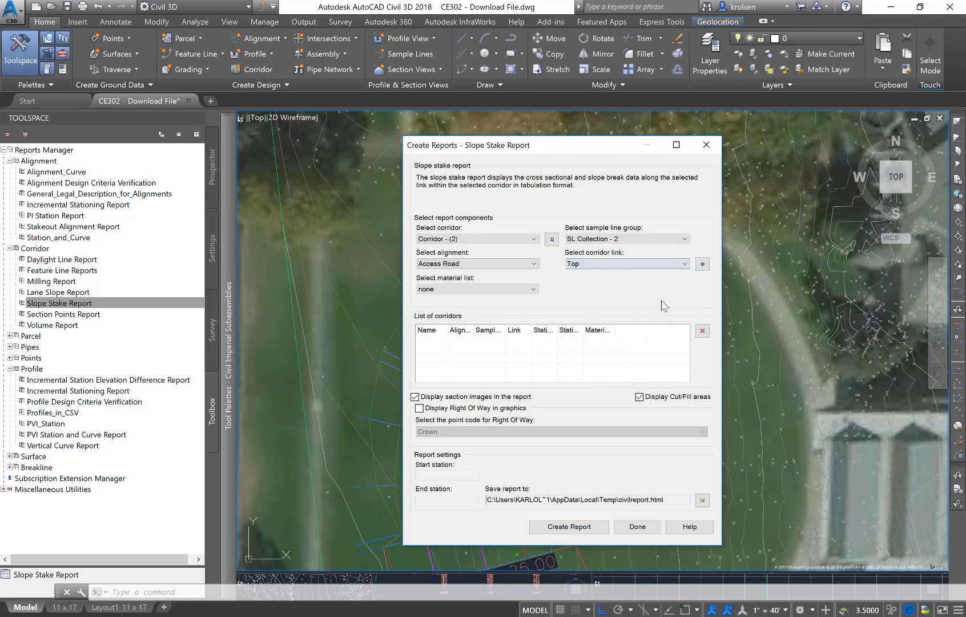
left_click(703, 264)
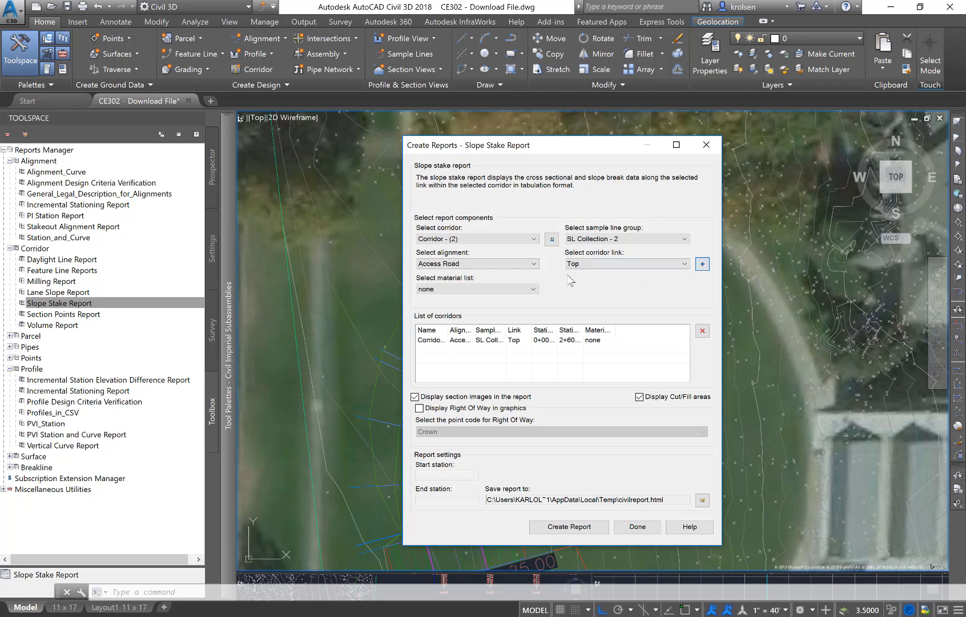
left_click(570, 526)
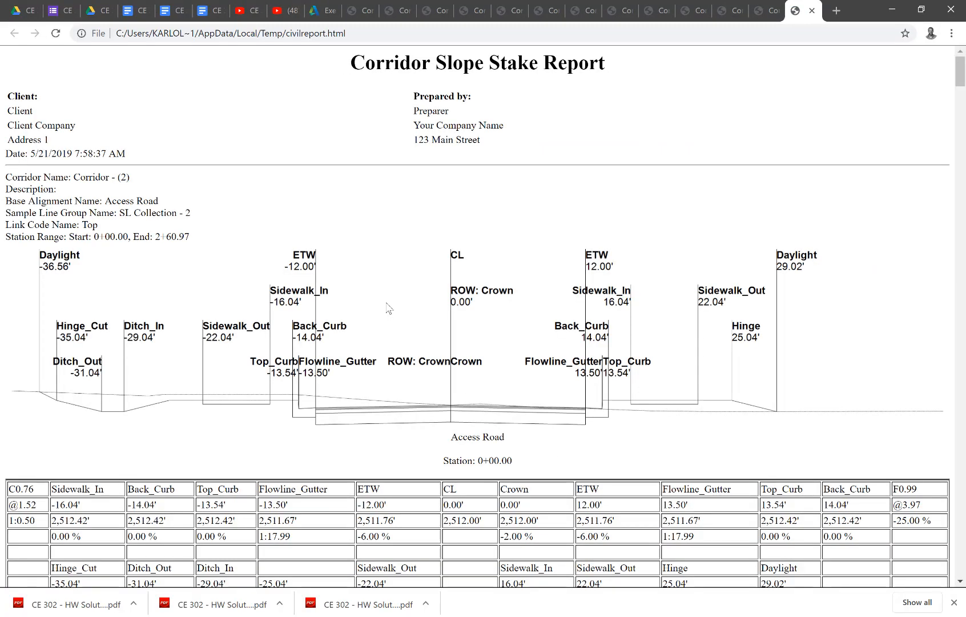
Examine the slope stake report's cross section drawings and point tables station by station along the Access Road.
scroll(387, 307, "down", 1)
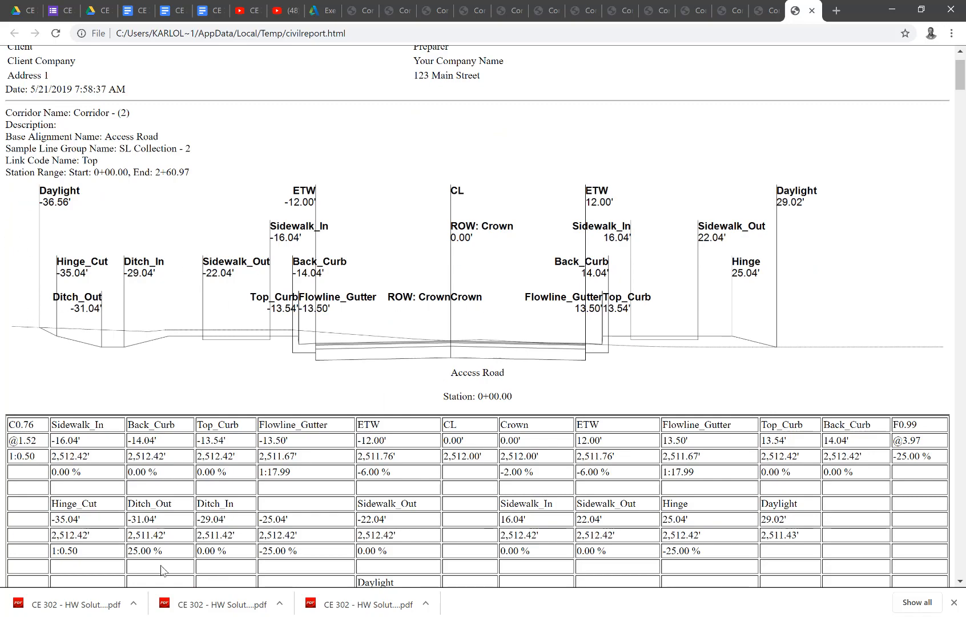
scroll(435, 474, "down", 5)
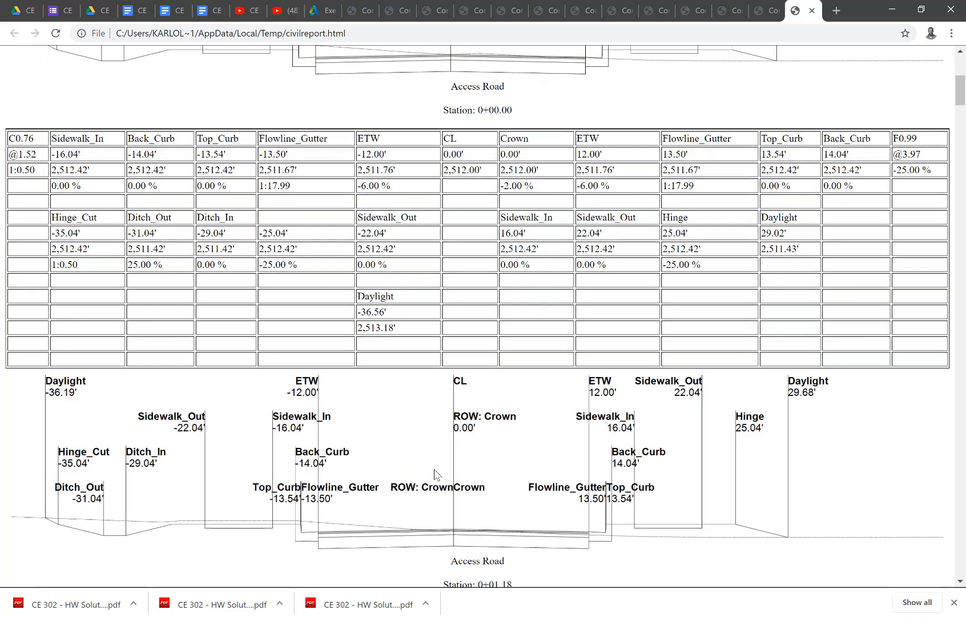
scroll(435, 474, "down", 6)
scroll(435, 474, "down", 11)
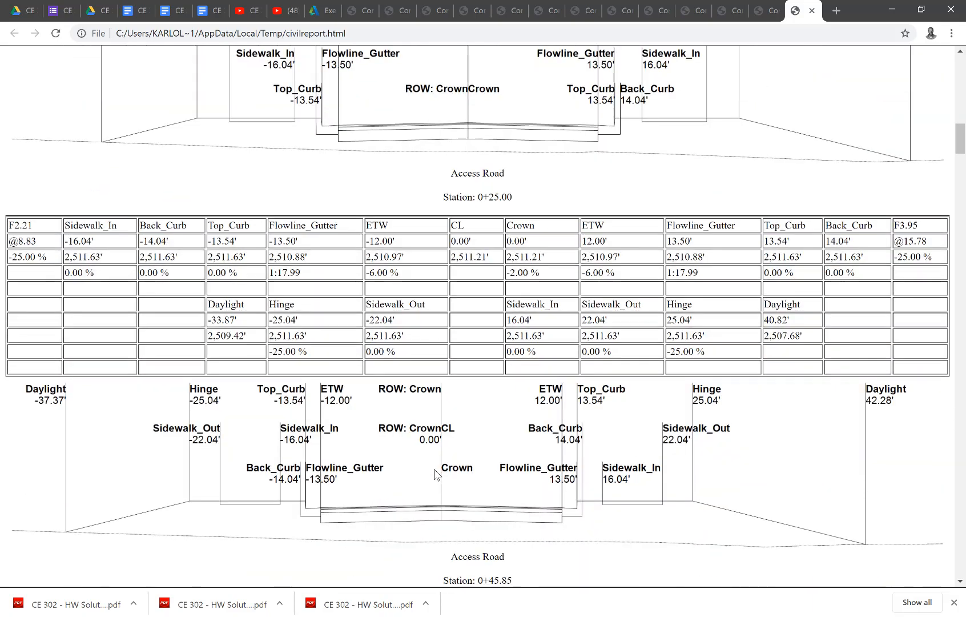
scroll(435, 473, "down", 11)
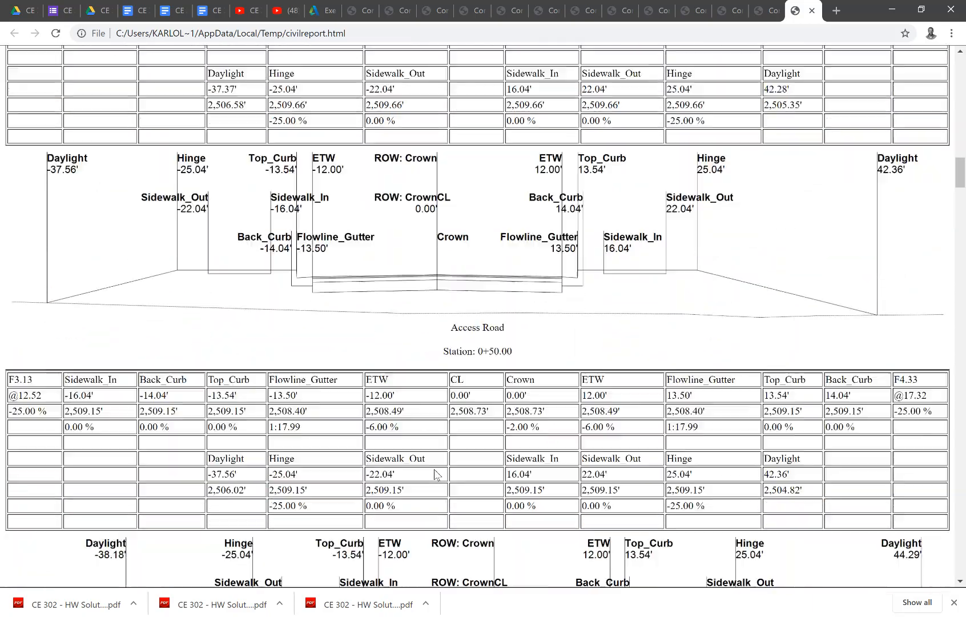
scroll(434, 474, "down", 8)
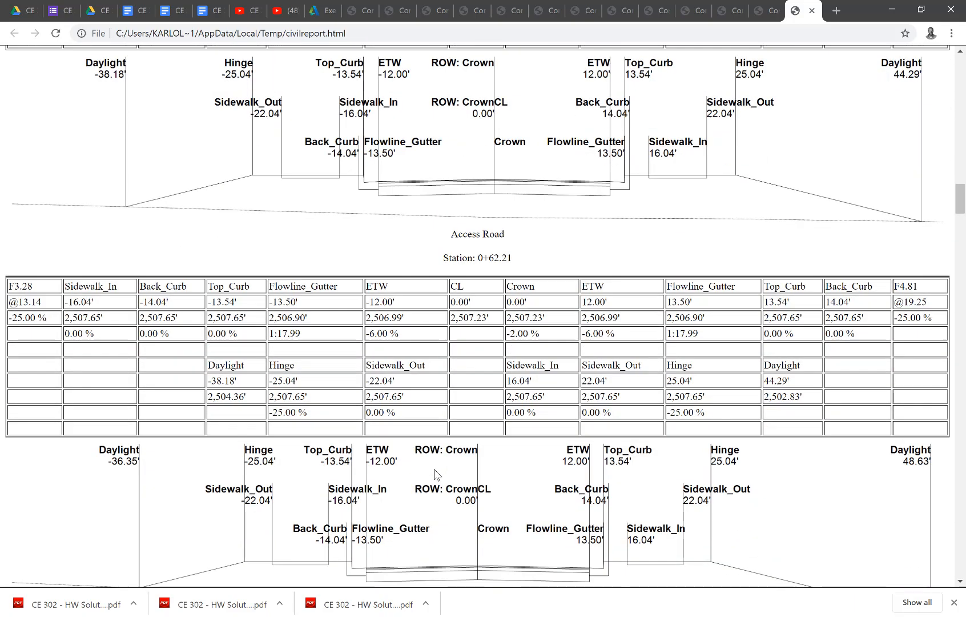
scroll(434, 474, "down", 17)
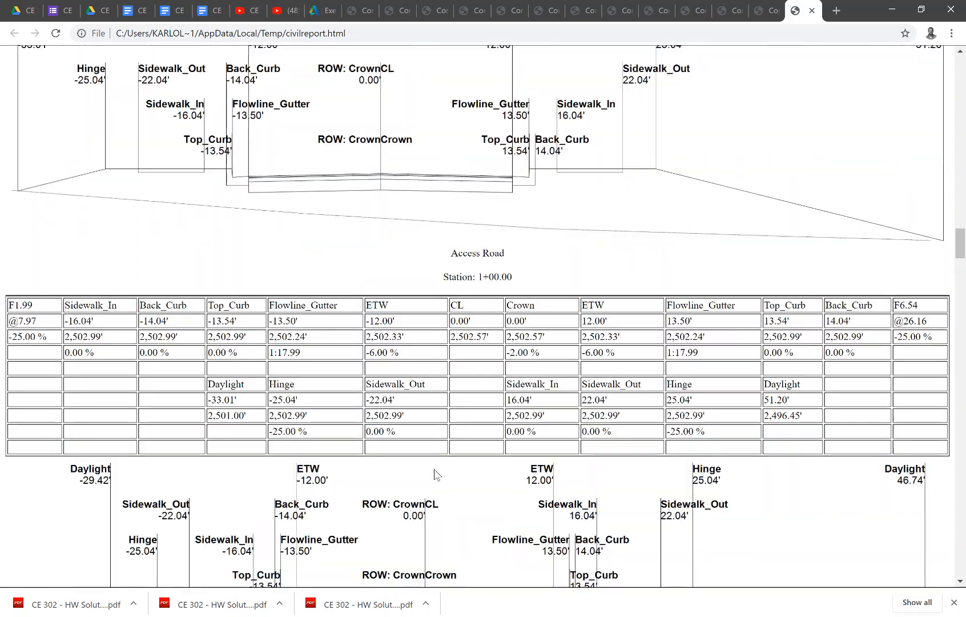
scroll(434, 474, "down", 12)
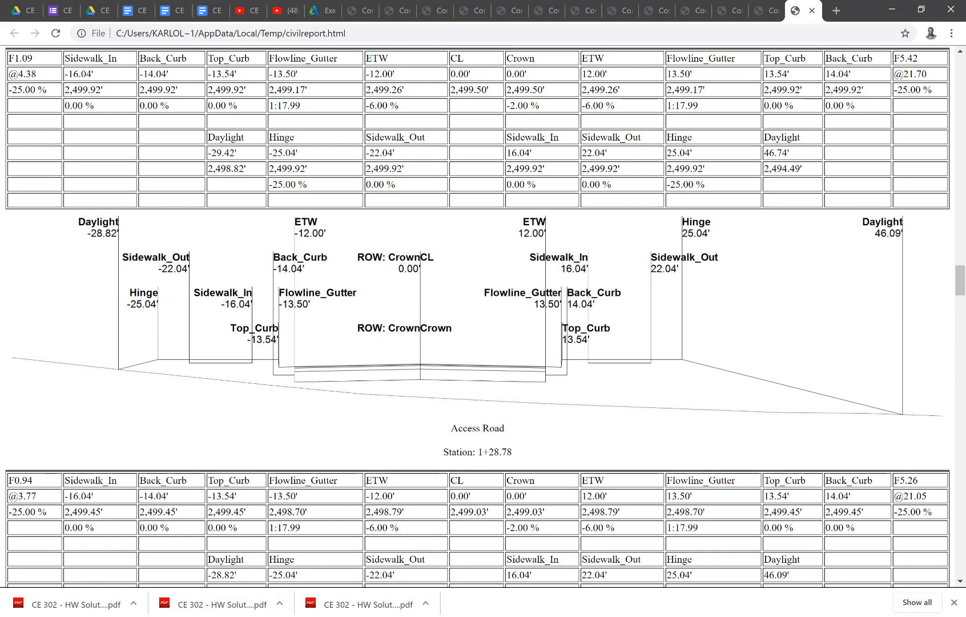
key("alt+Tab")
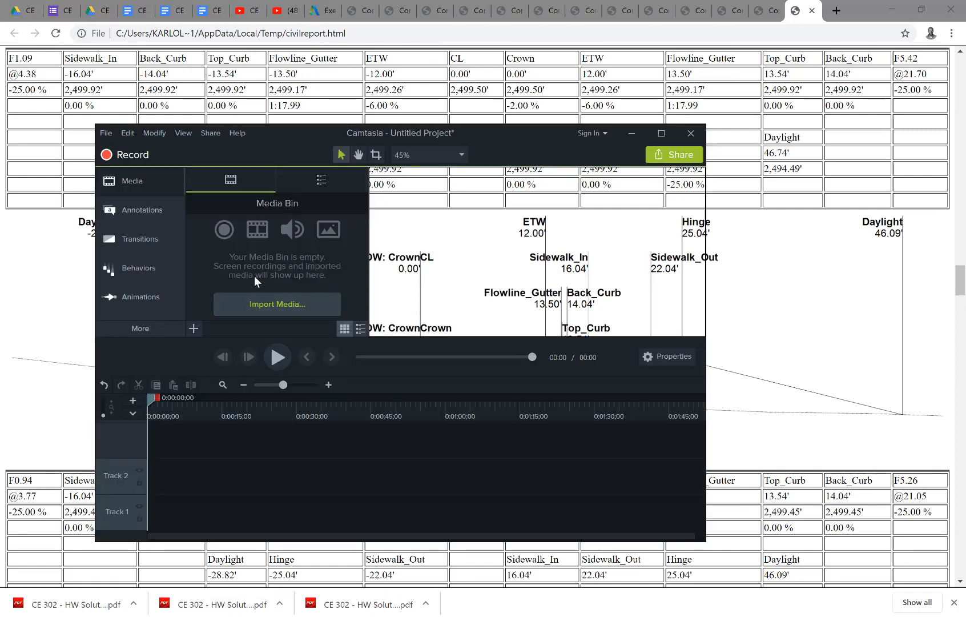